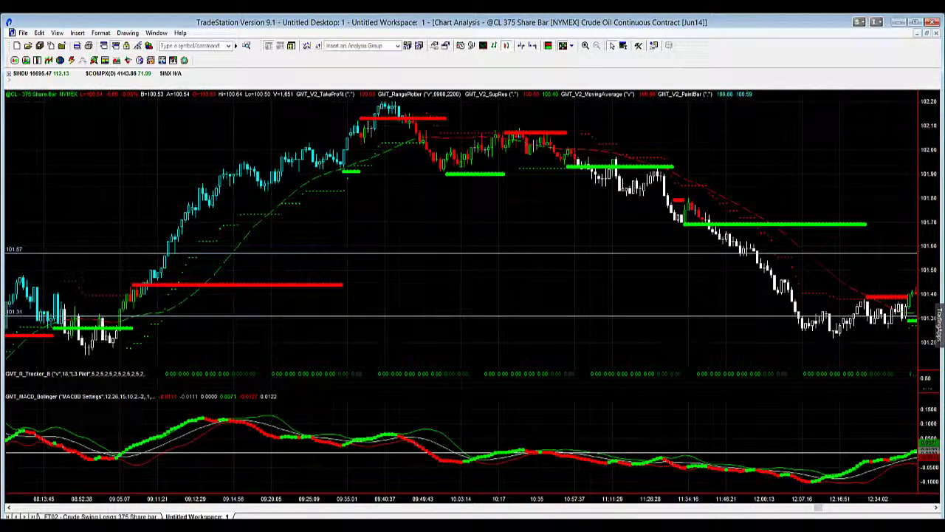
- Remove the 101.57 horizontal line and pan the chart to show earlier bars
right_click(117, 253)
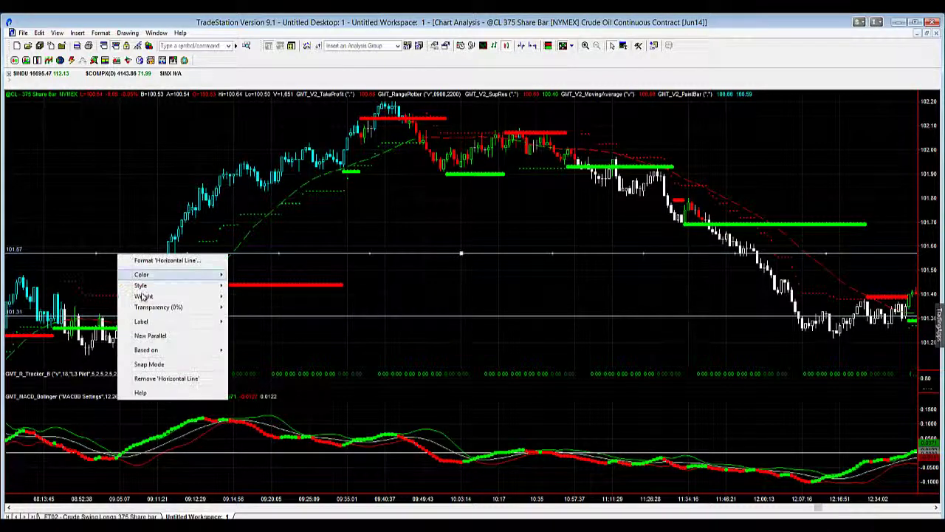
click(155, 380)
drag(133, 226, 161, 216)
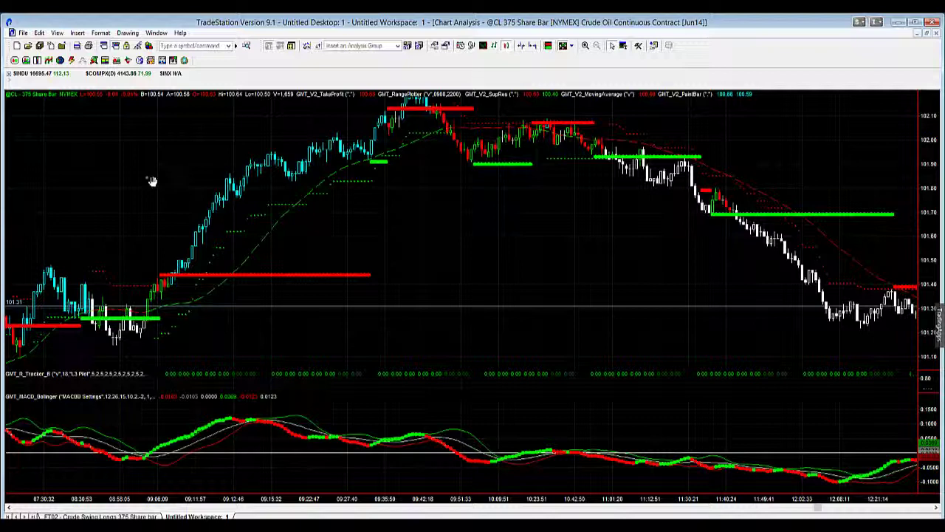
- Show the Drawing toolbar beside the chart and remove the 101.31 horizontal line
click(57, 33)
mouse_move(95, 322)
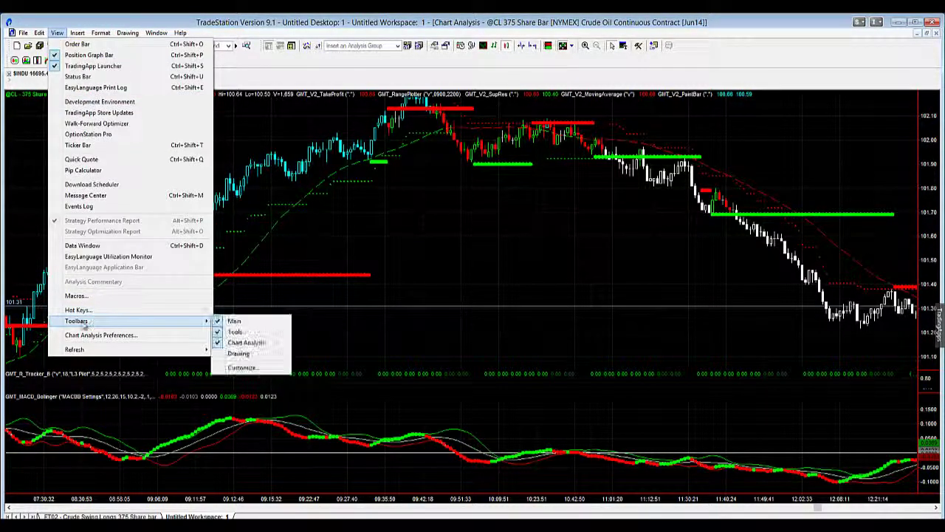
click(237, 355)
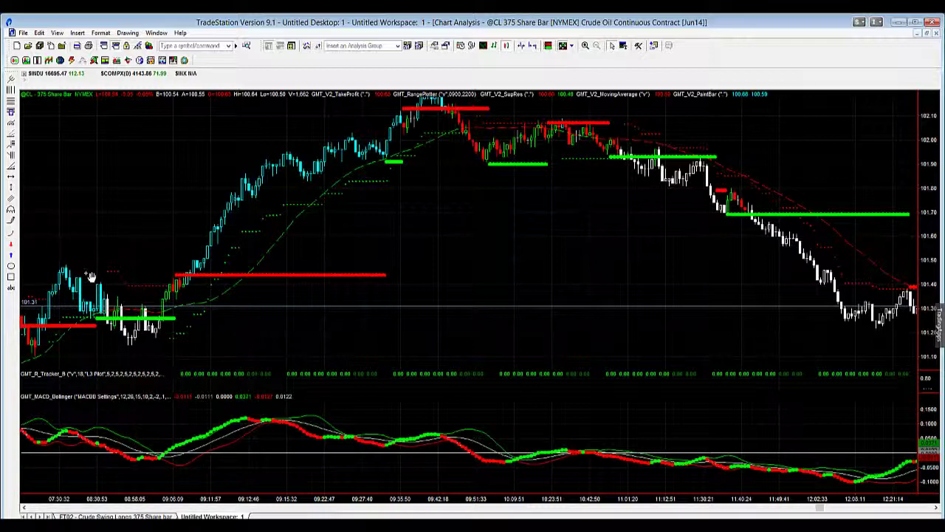
right_click(239, 310)
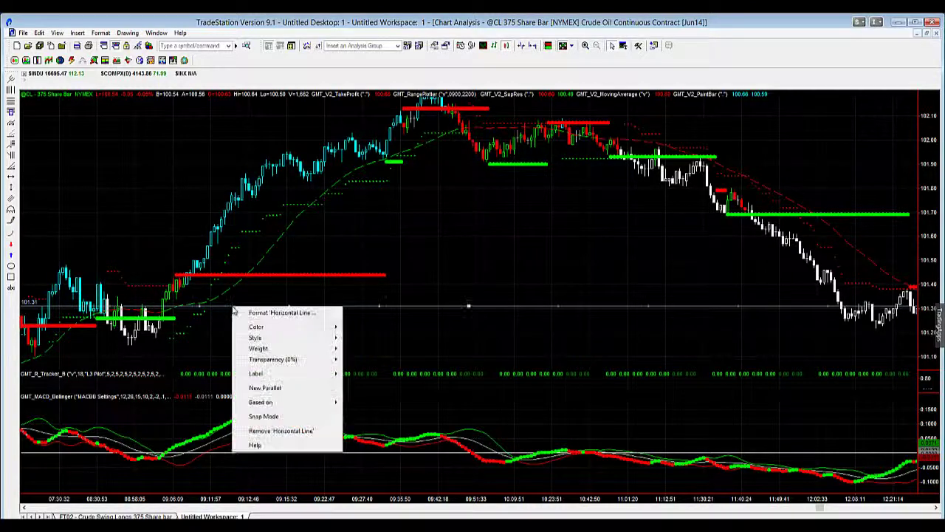
click(255, 432)
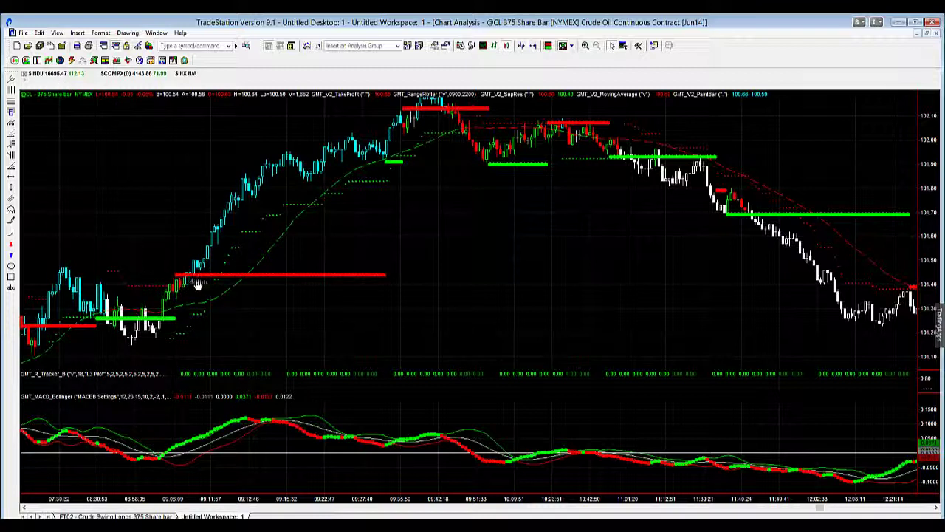
- Draw a horizontal line at 101.45, a vertical line on the entry bar, and an up arrow
click(11, 178)
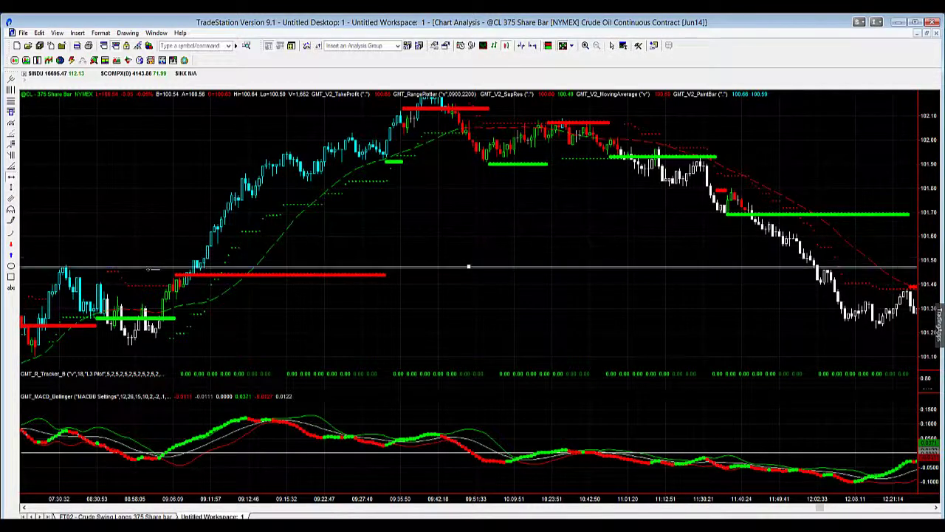
click(154, 273)
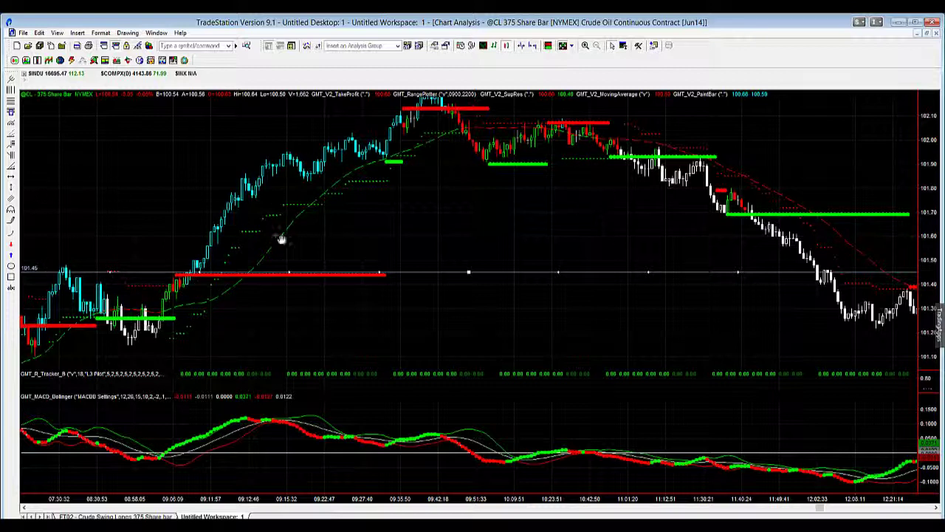
click(11, 188)
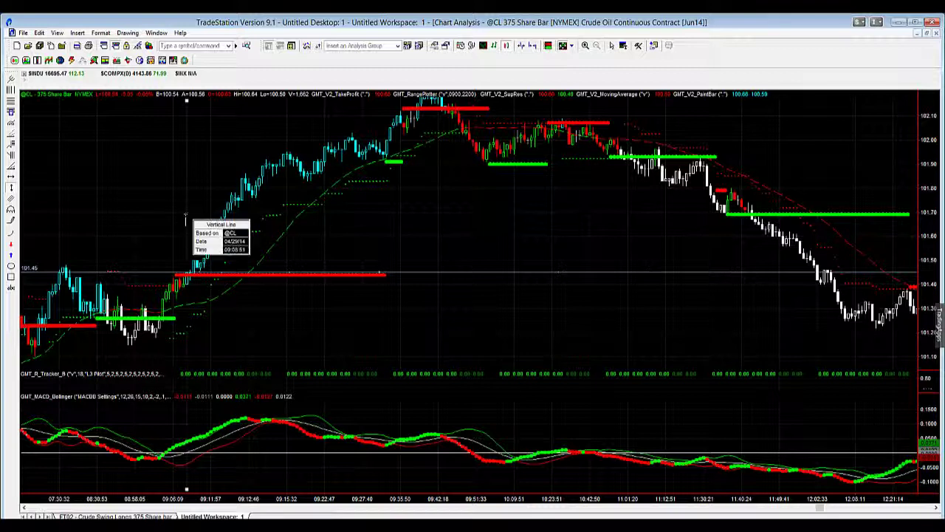
click(187, 219)
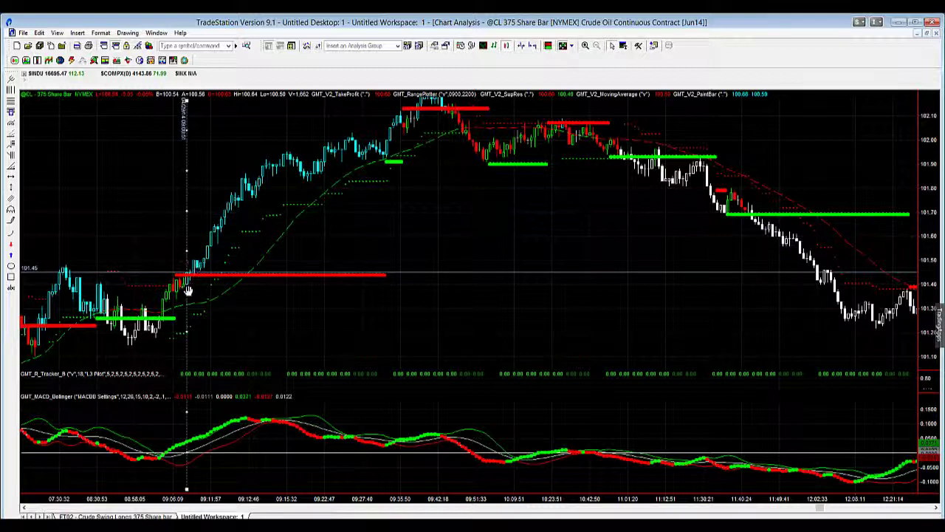
click(11, 256)
click(186, 293)
- Restyle the entry-bar up arrow as a circled arrow marker
right_click(188, 297)
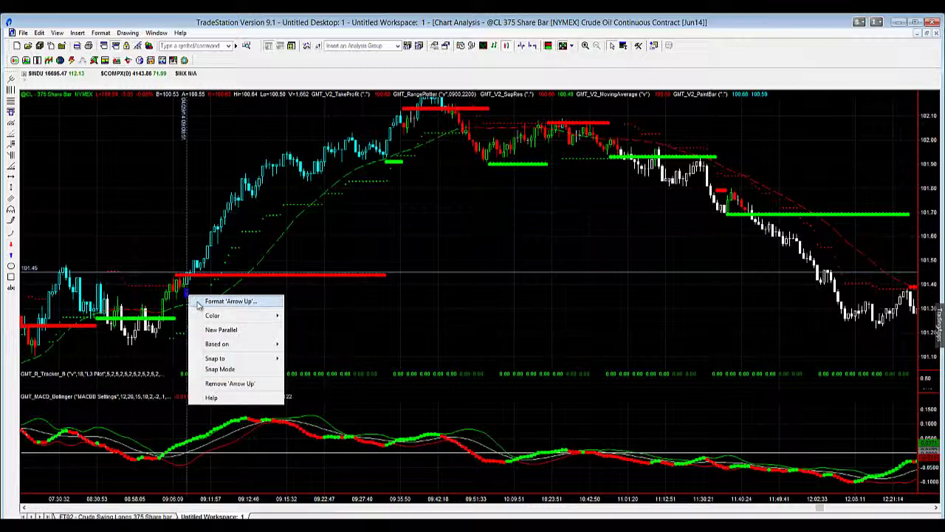
click(207, 303)
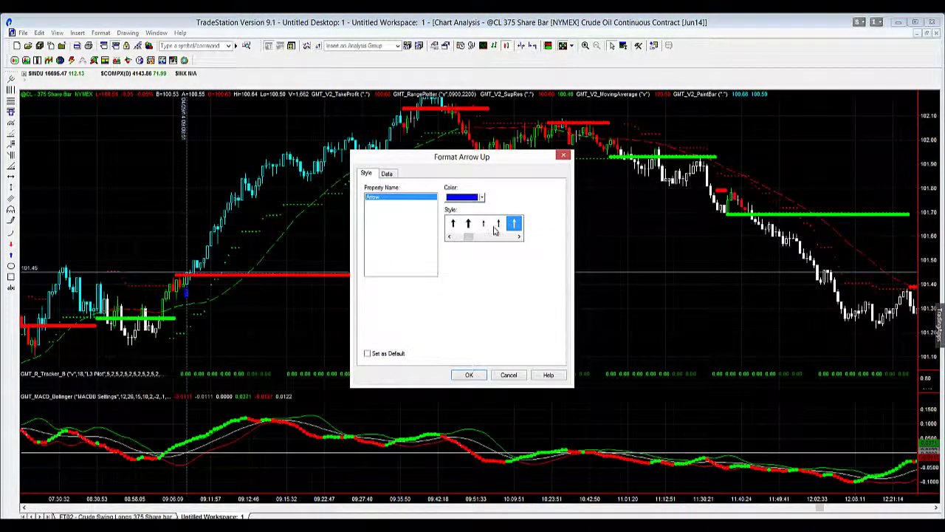
drag(477, 240, 512, 237)
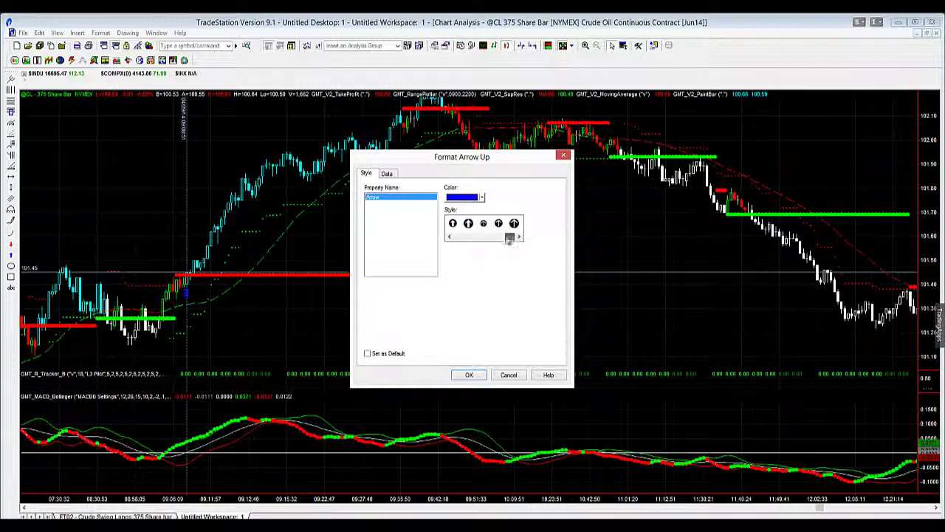
click(469, 225)
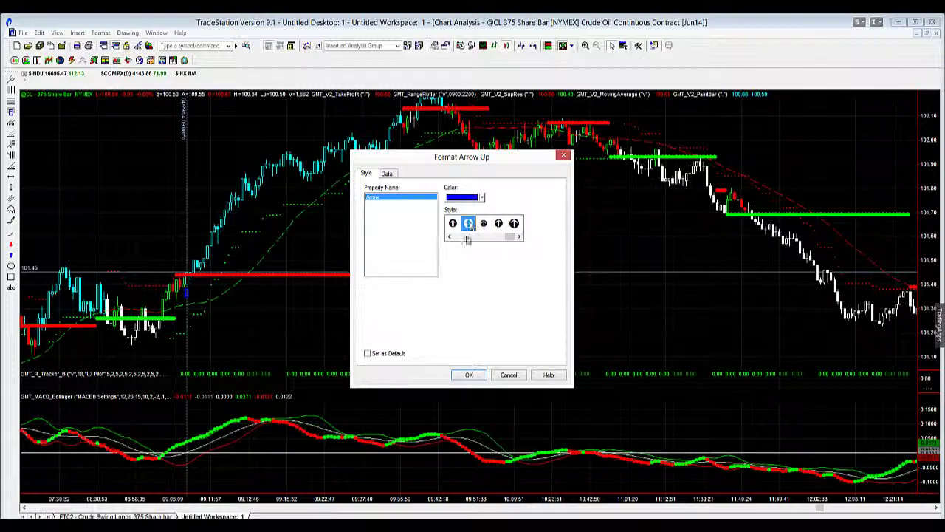
click(470, 375)
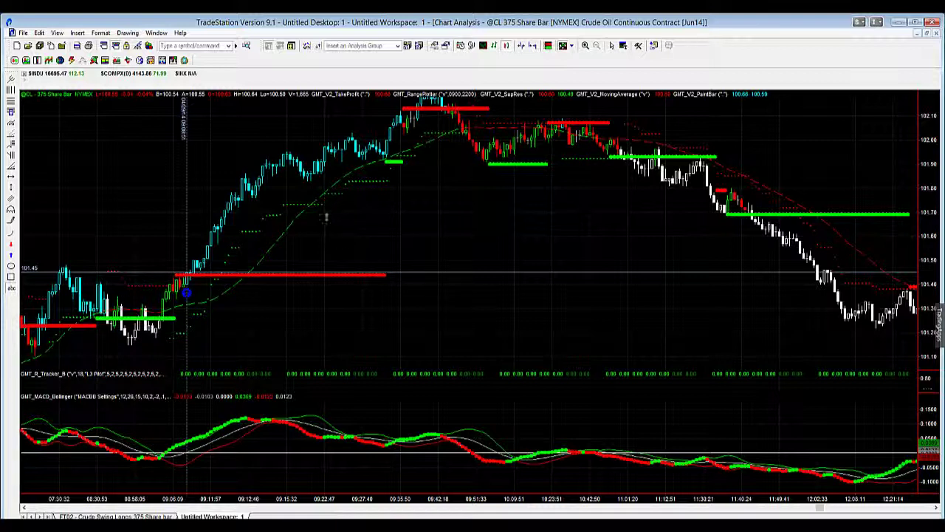
- Add the text label 'Long Entry 101.45' just above the 101.45 line
click(275, 258)
text(Long Entr)
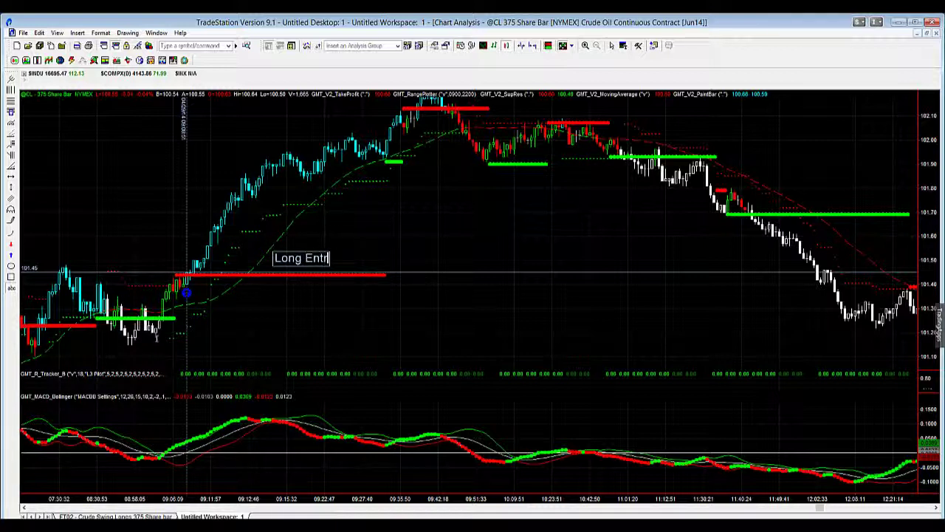
text(y 101.45)
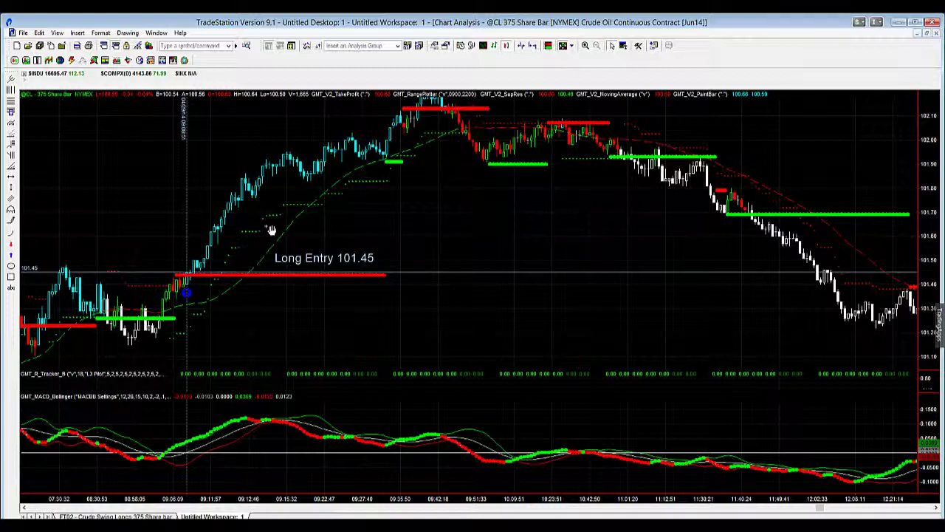
click(11, 220)
- Draw a trendline from the entry bar to the peak, labelled with bar count and time span
mouse_move(194, 264)
mouse_down()
mouse_move(318, 215)
mouse_move(477, 133)
mouse_move(473, 140)
mouse_up()
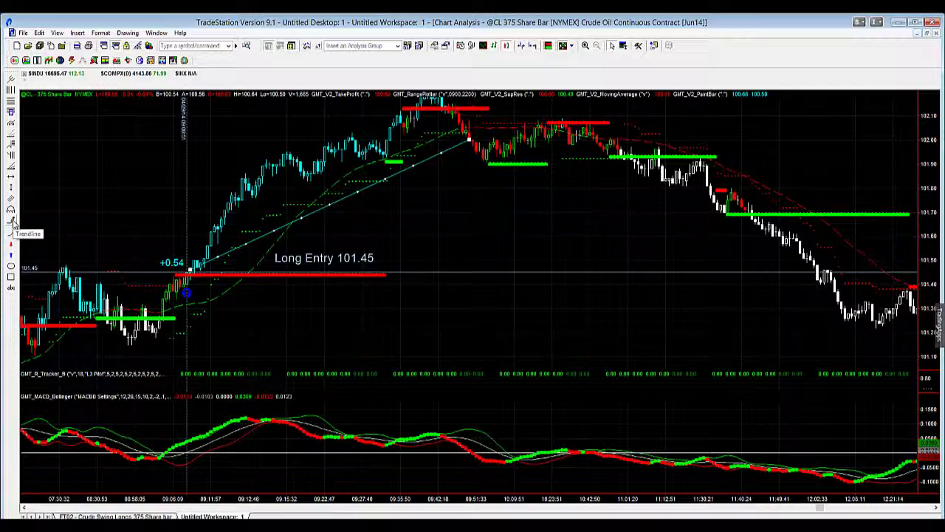
right_click(282, 234)
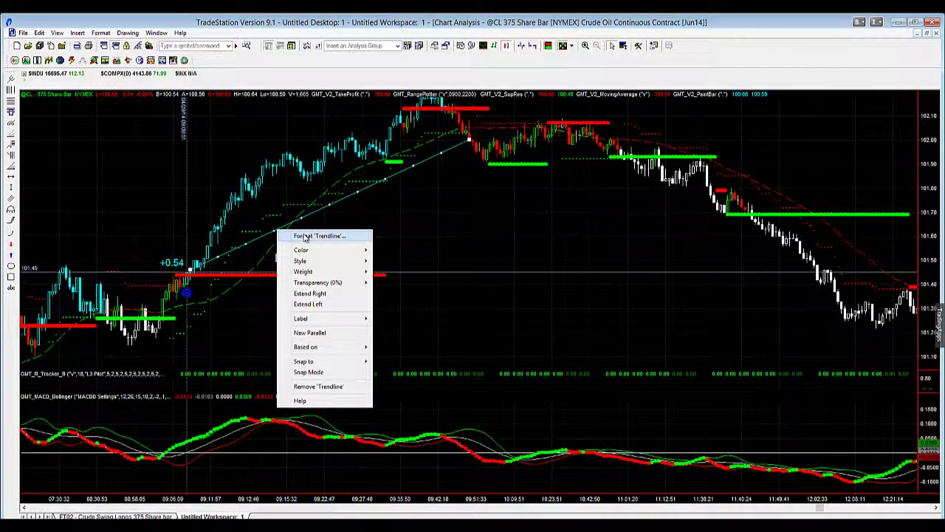
click(303, 235)
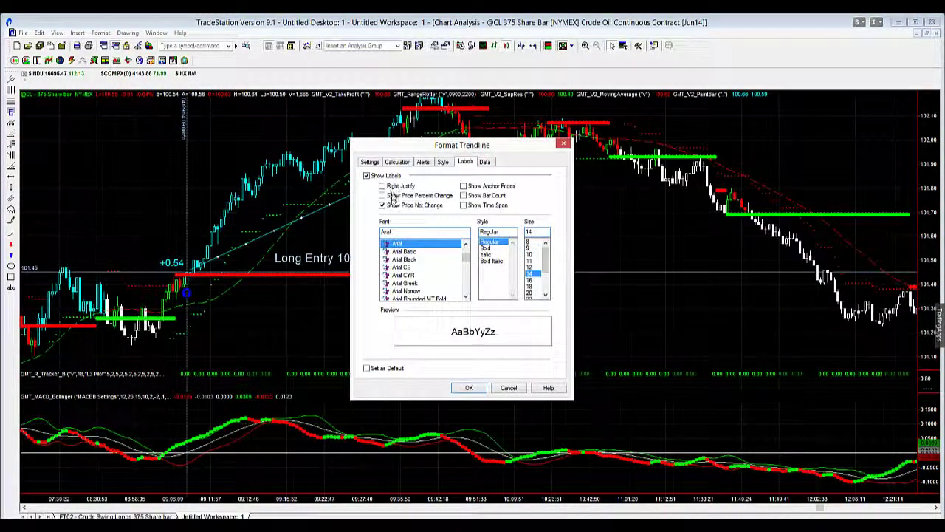
click(465, 206)
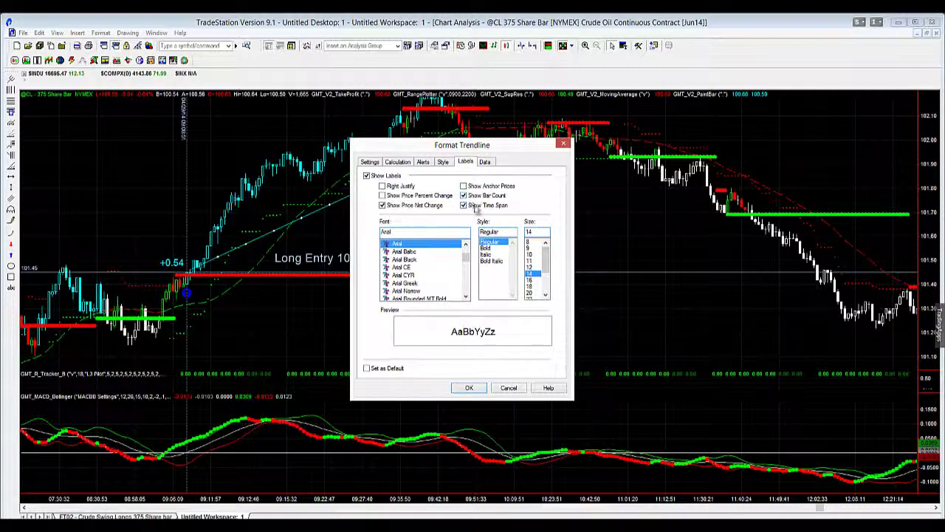
click(466, 389)
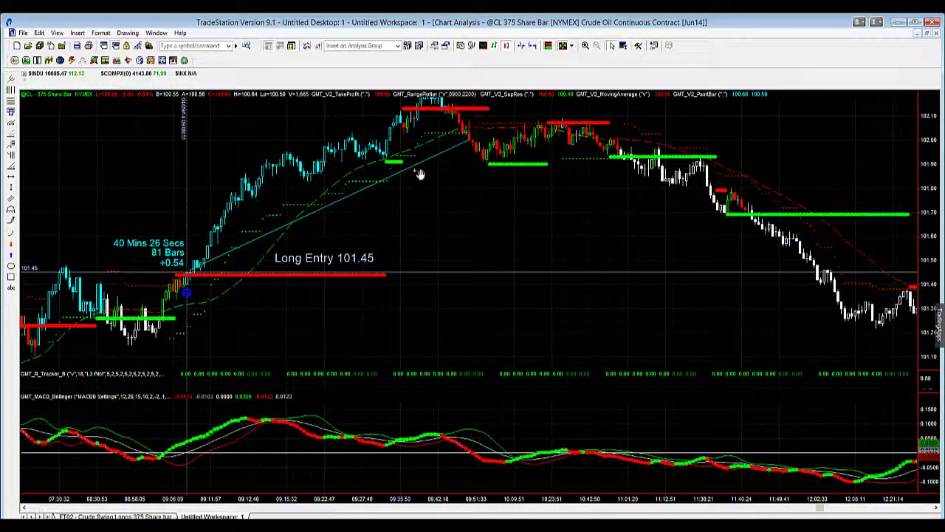
- Pan the chart and stretch the price scale to show bars before the entry
drag(479, 184, 492, 198)
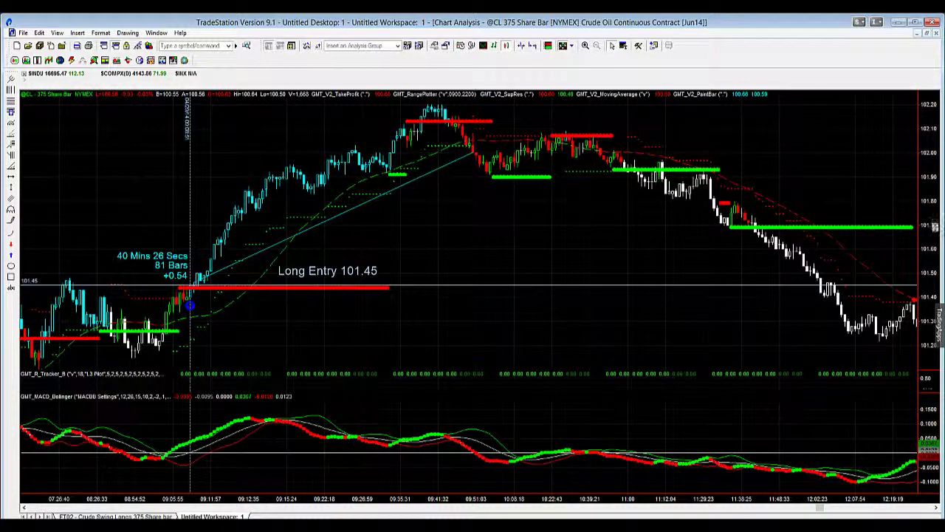
drag(933, 237, 934, 212)
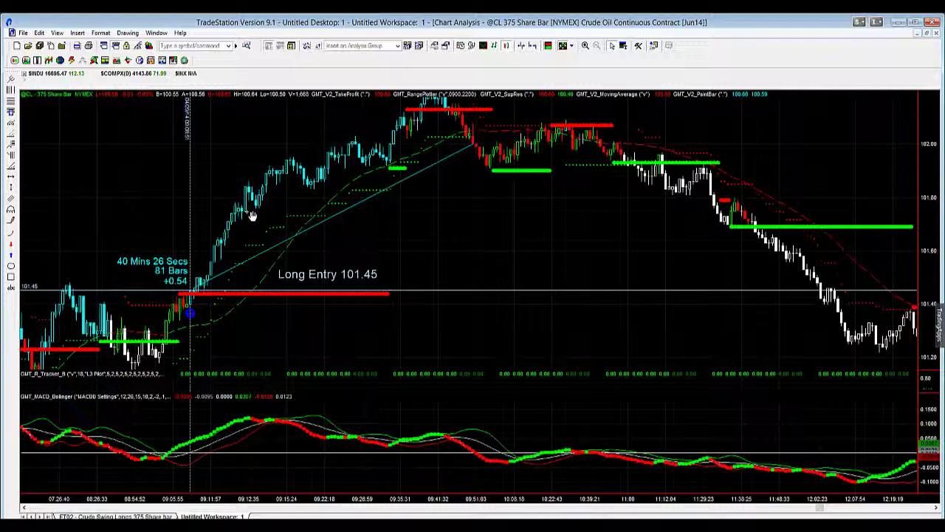
drag(230, 202, 549, 178)
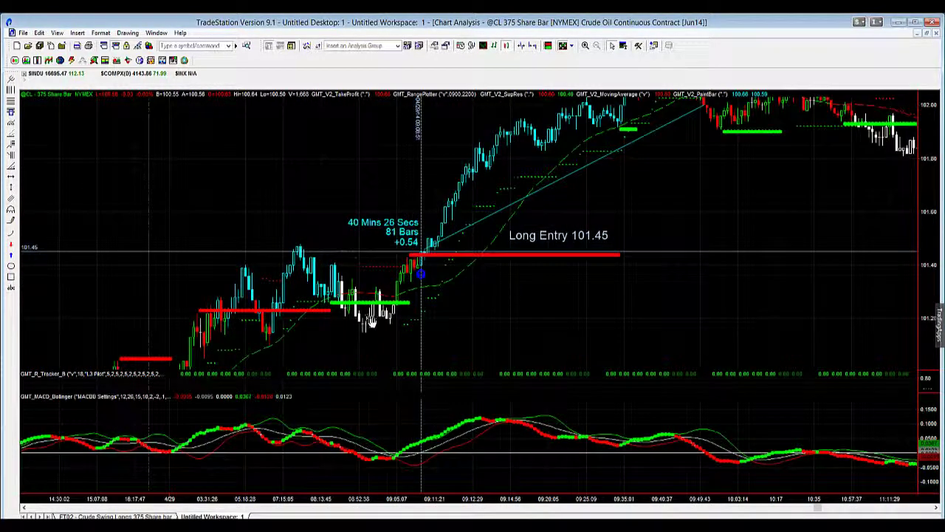
drag(592, 303, 500, 327)
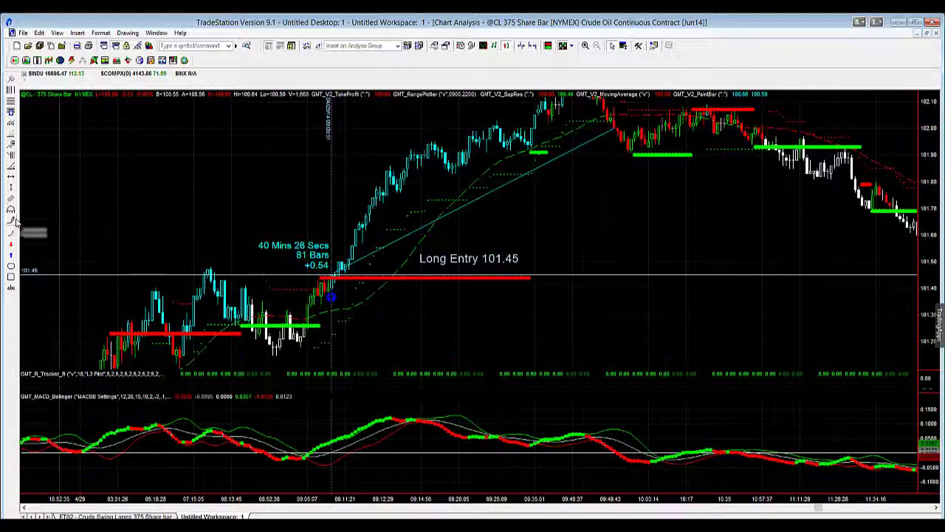
- Draw a rectangle over the price cluster near 102.00 and a small second one beside it
click(11, 278)
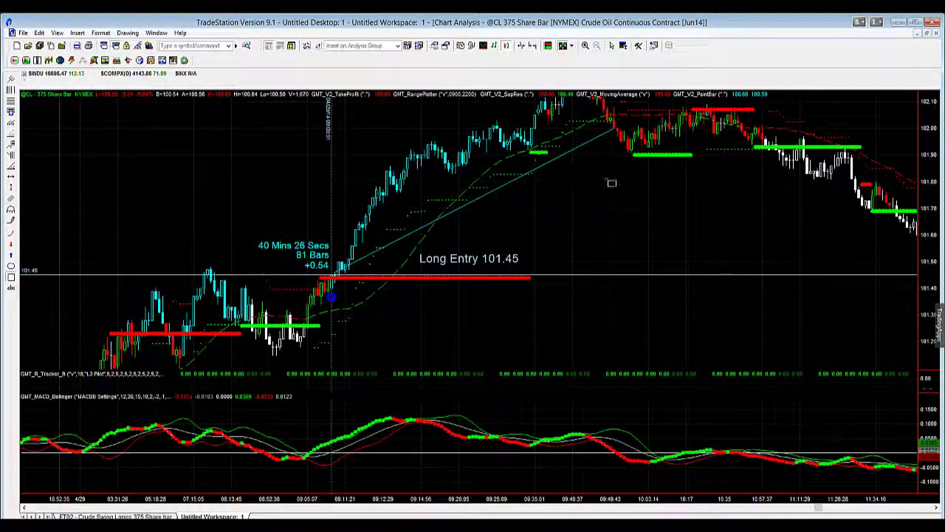
drag(511, 126, 567, 154)
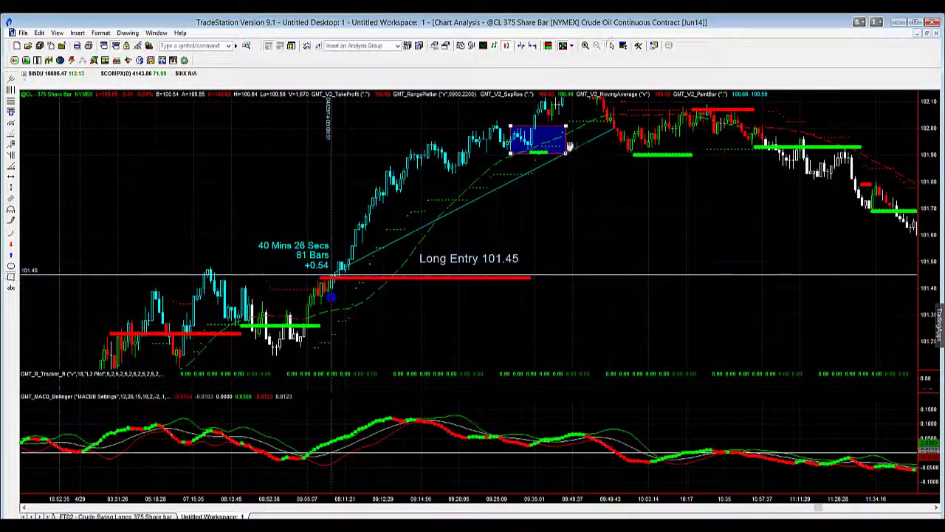
scroll(554, 245, down, 5)
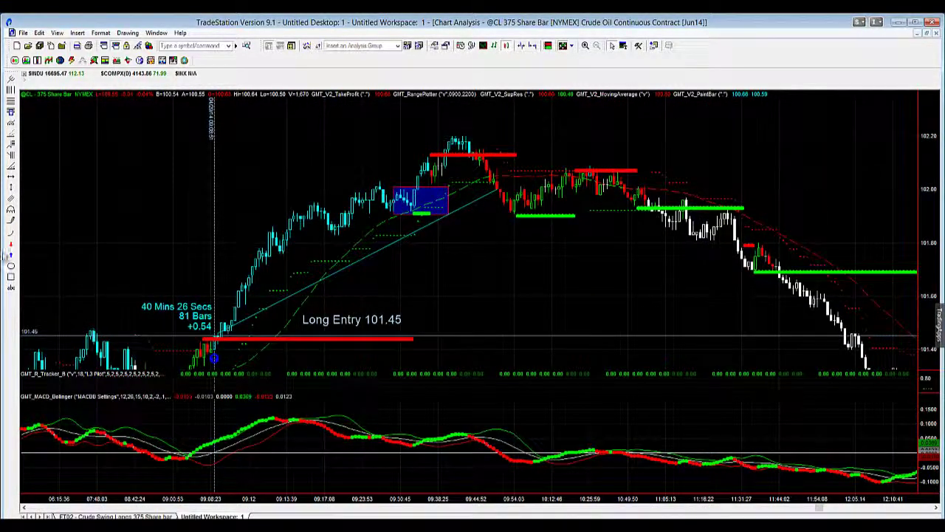
click(11, 266)
drag(486, 187, 514, 198)
drag(531, 256, 426, 257)
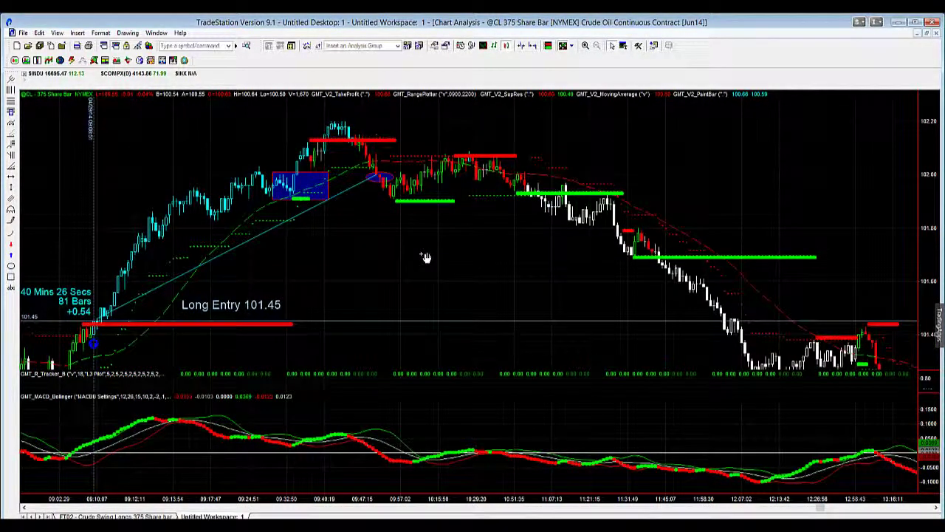